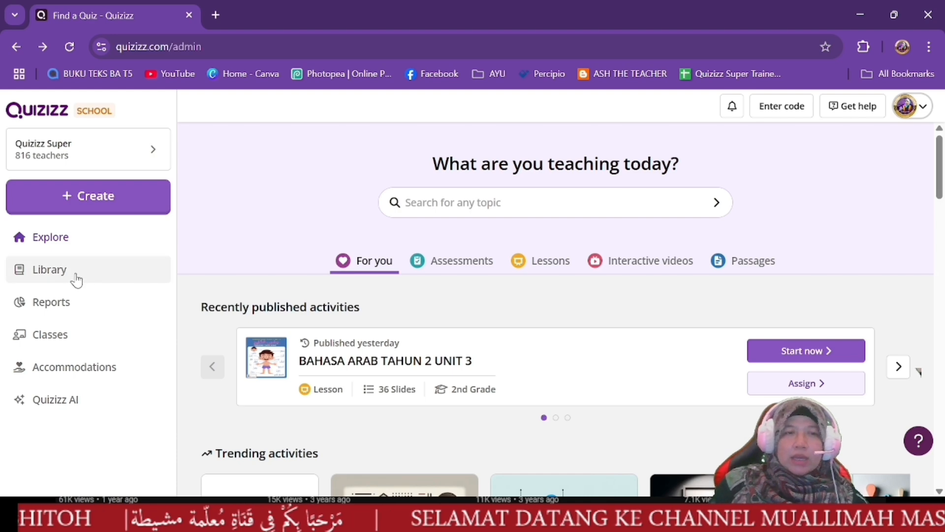
# - Open the assessment "EKSPERIMEN SAINS: MEMBUAT SABUN DARI MINYAK" from the library for editing
pyautogui.click(70, 273)
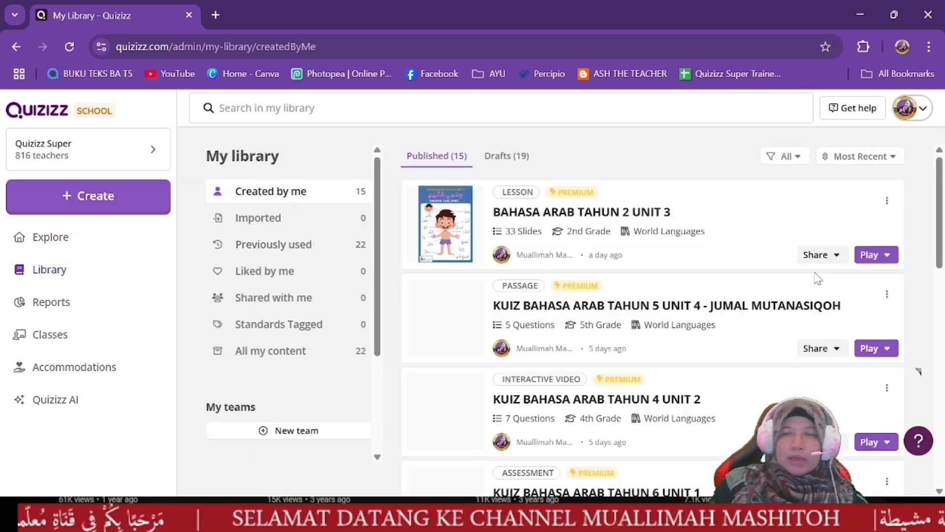
pyautogui.scroll(-5, 906, 297)
pyautogui.scroll(-6, 903, 300)
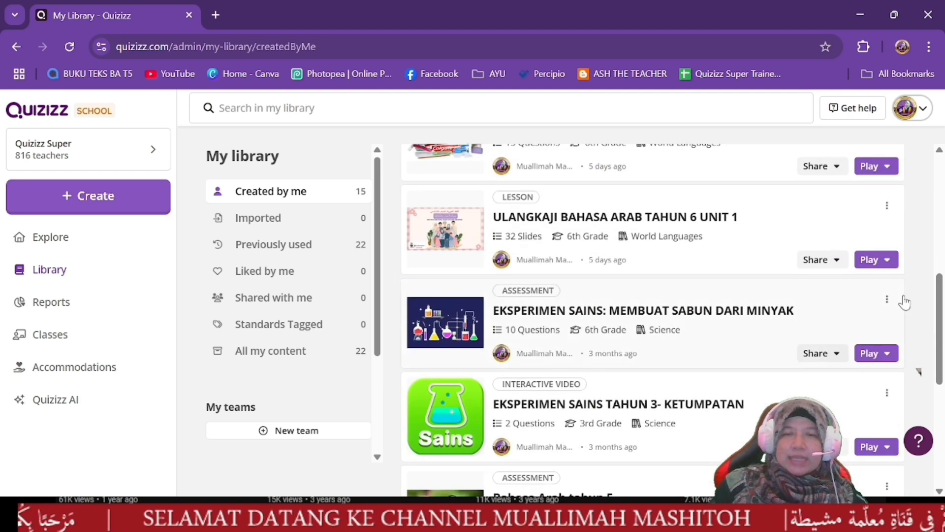
pyautogui.scroll(4, 538, 333)
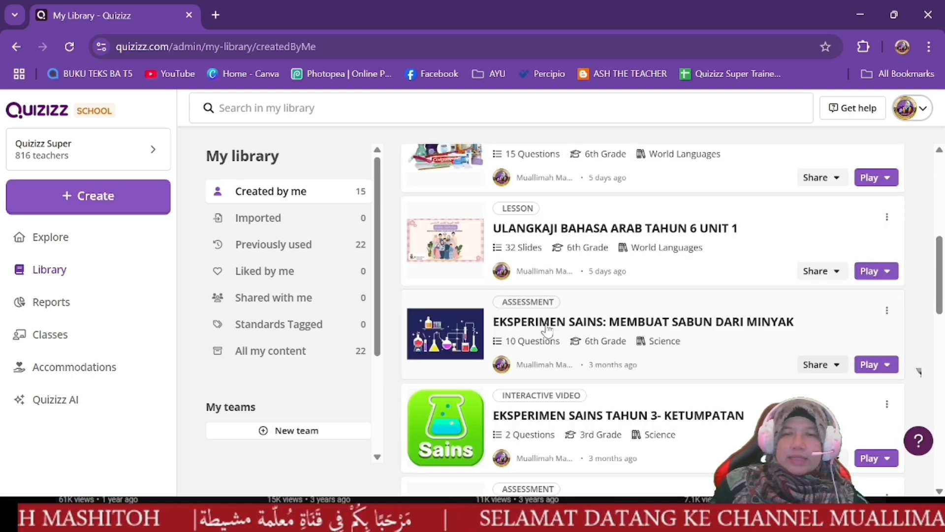
pyautogui.click(576, 329)
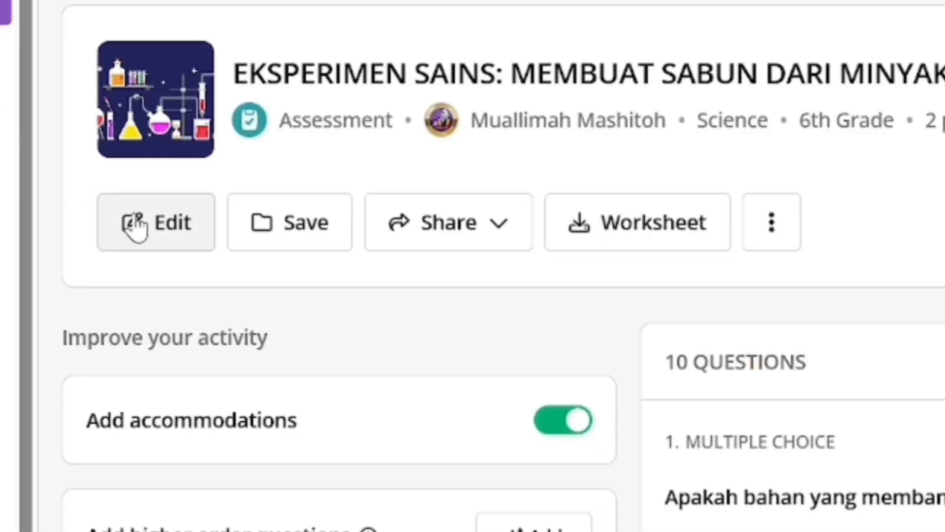
pyautogui.scroll(-6, 216, 492)
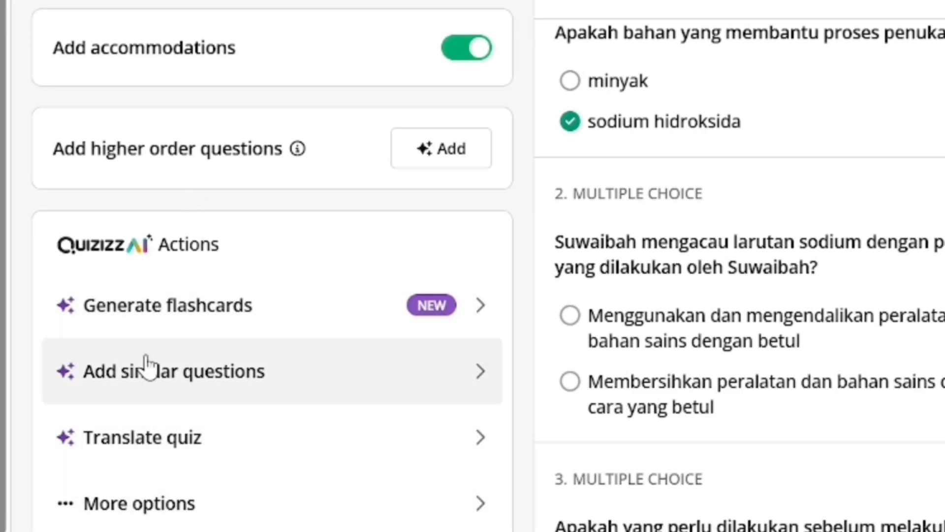
pyautogui.scroll(3, 172, 286)
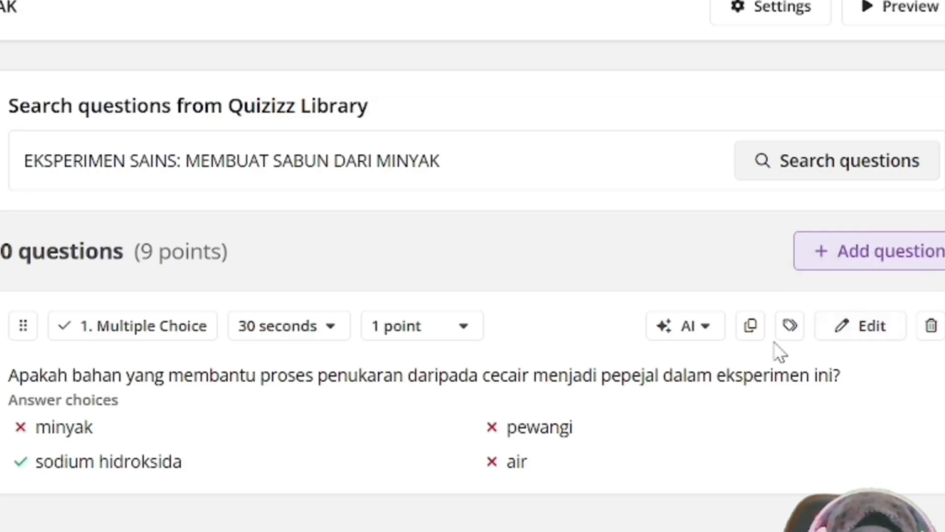
# - Convert question 1 to a real world scenario with AI, review the enhanced version and apply the changes
pyautogui.click(707, 336)
pyautogui.click(708, 336)
pyautogui.click(709, 334)
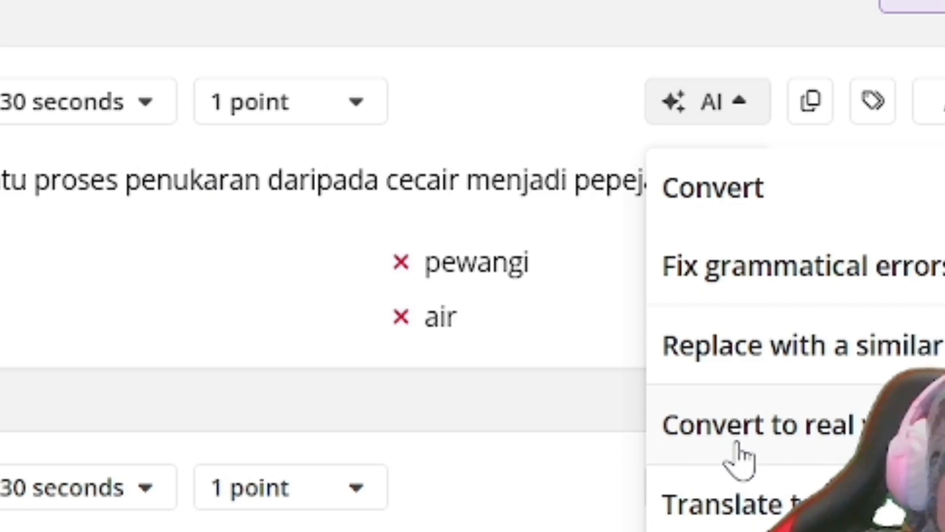
pyautogui.click(738, 452)
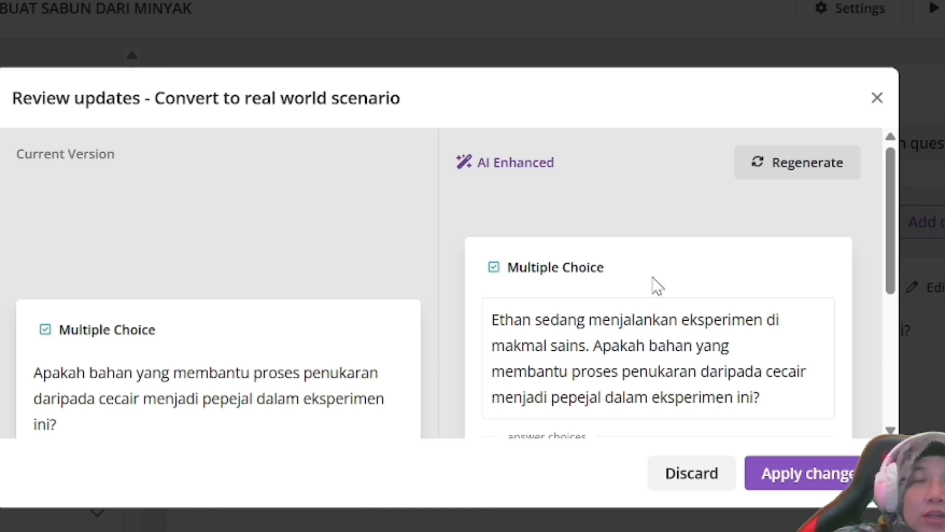
pyautogui.scroll(-2, 262, 361)
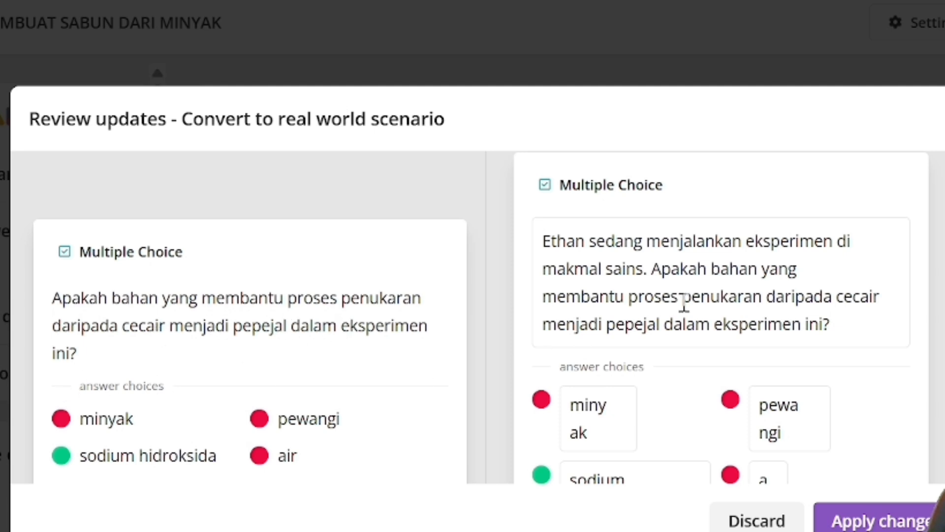
pyautogui.scroll(1, 680, 310)
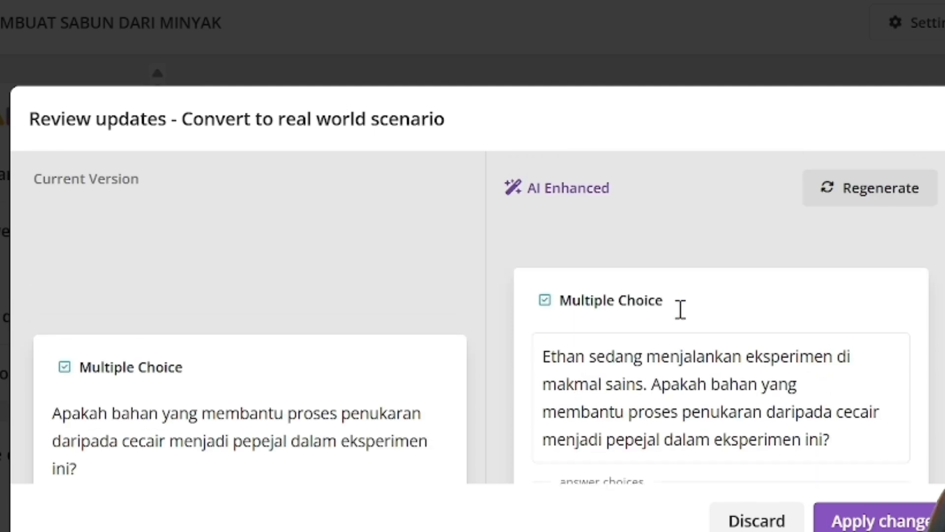
pyautogui.scroll(-1, 681, 311)
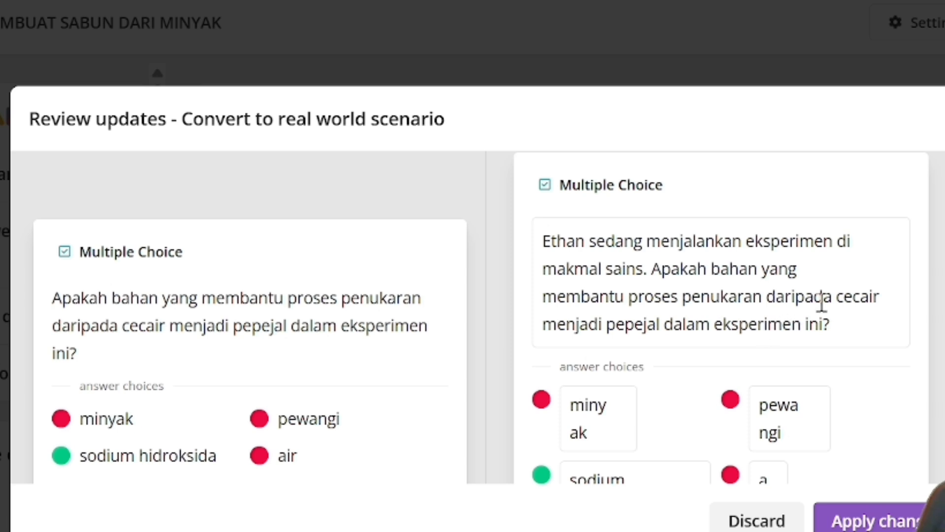
pyautogui.scroll(-3, 859, 407)
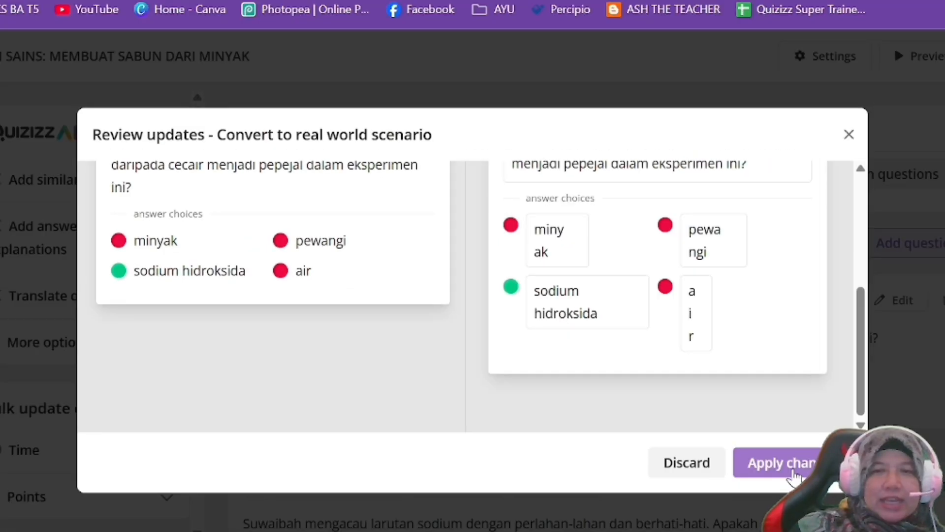
pyautogui.click(794, 475)
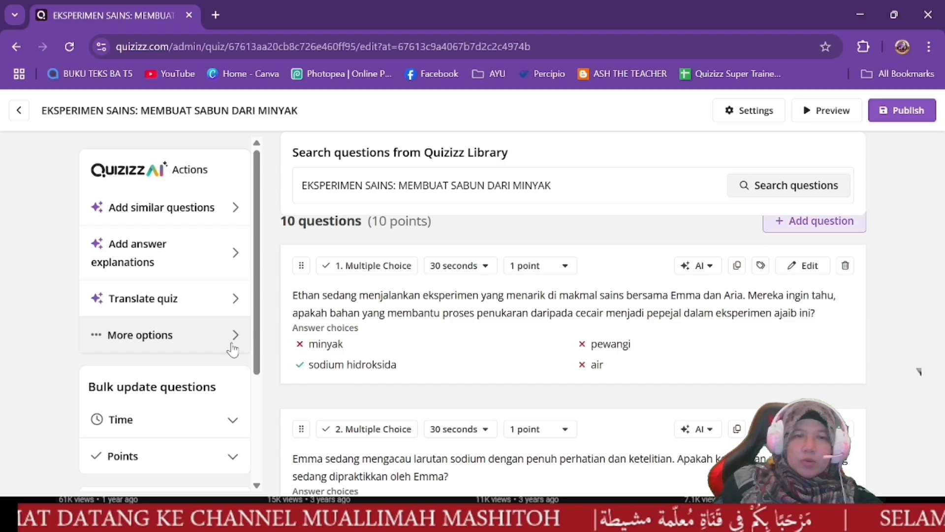
# - Ask Quizizz AI to rewrite the quiz with the prompt "make the question as if it was asked by Albert Enstein"
pyautogui.click(166, 344)
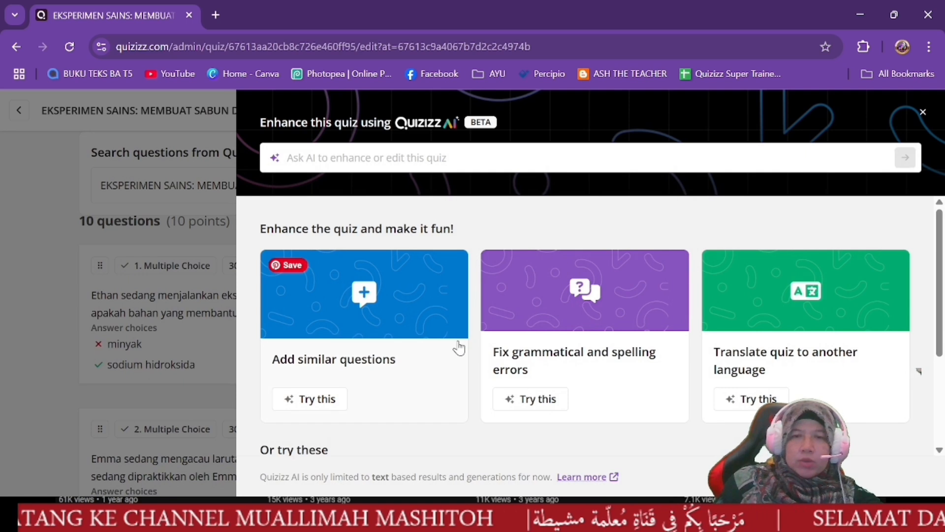
pyautogui.click(407, 161)
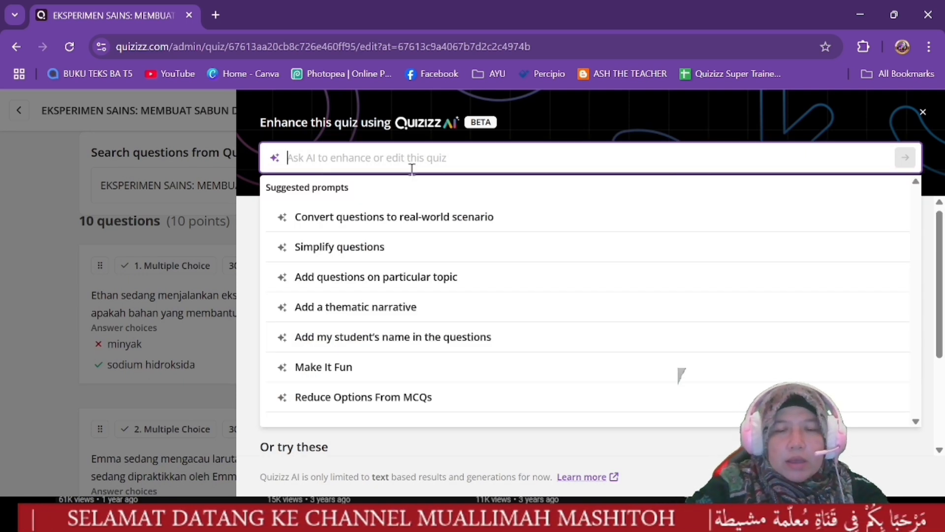
pyautogui.write('ma')
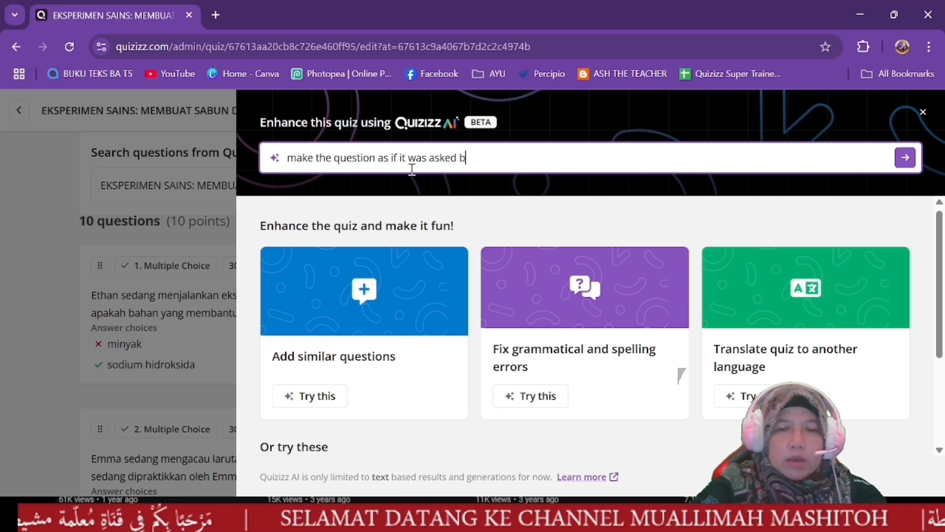
pyautogui.write('Albert Enstein')
pyautogui.press('Return')
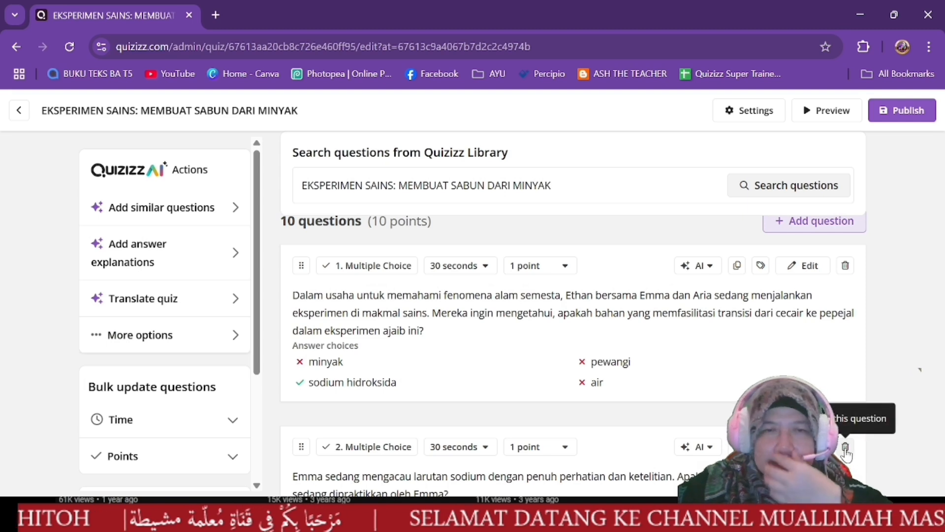
# - Translate the whole quiz to English with AI, keeping the enhanced questions, and publish the quiz
pyautogui.click(221, 309)
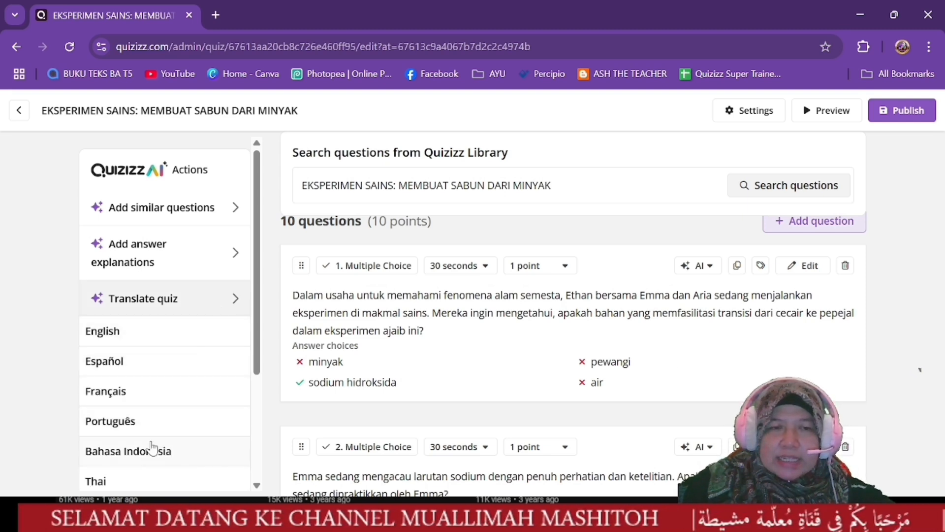
pyautogui.scroll(-3, 152, 448)
pyautogui.scroll(3, 198, 320)
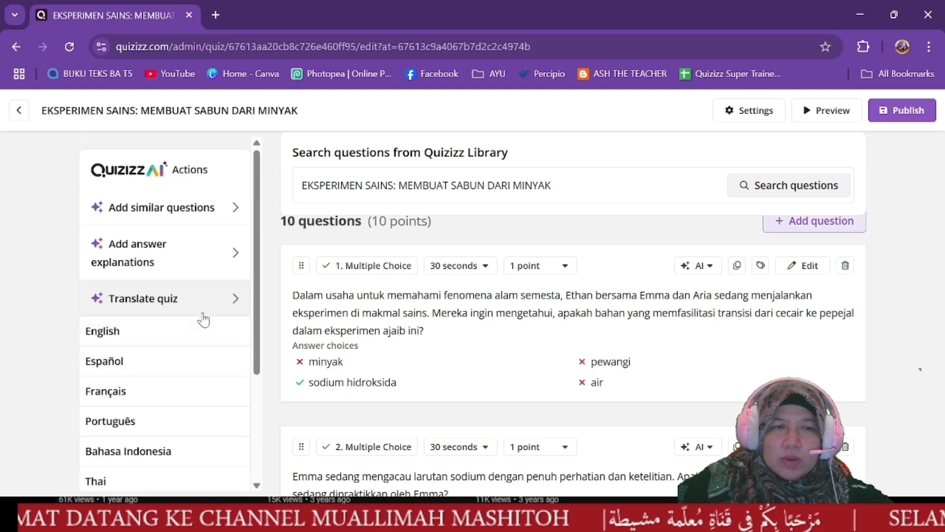
pyautogui.click(186, 337)
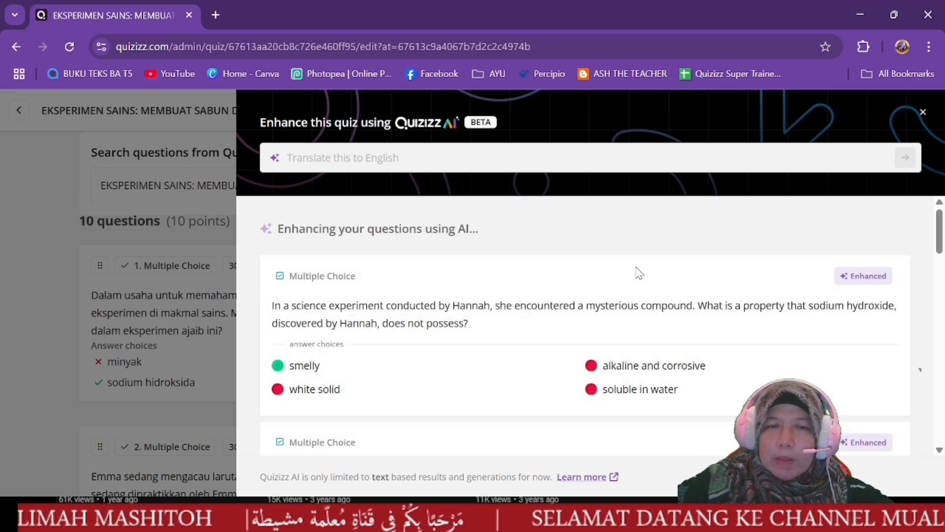
pyautogui.scroll(-10, 638, 274)
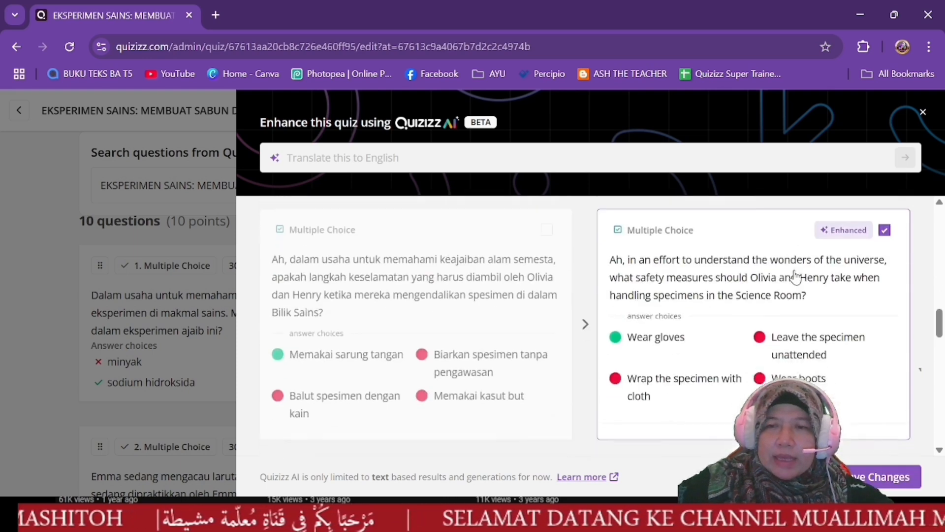
pyautogui.scroll(-5, 795, 276)
pyautogui.scroll(-5, 901, 329)
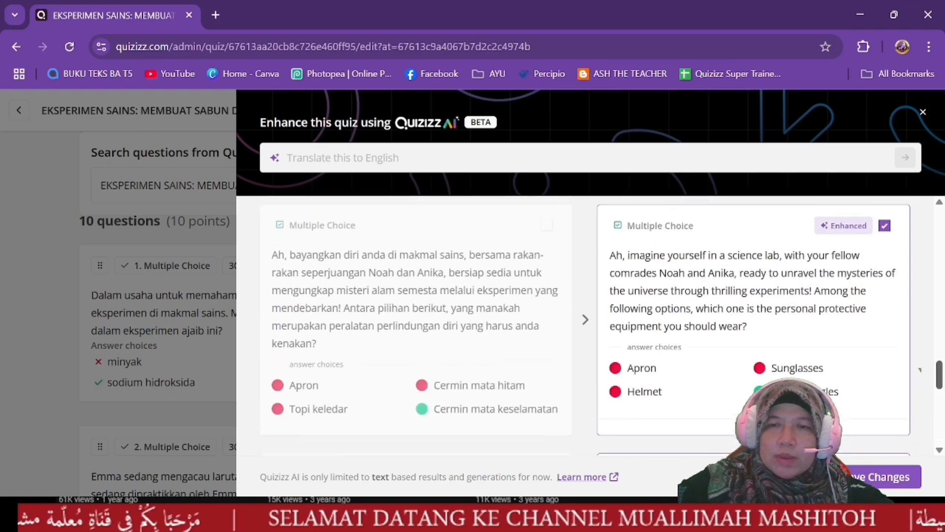
pyautogui.scroll(15, 919, 369)
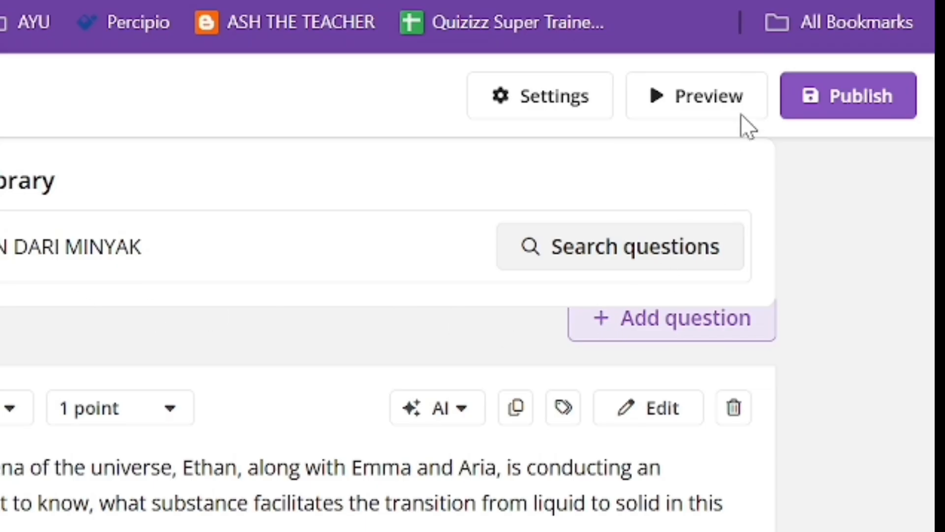
pyautogui.click(844, 104)
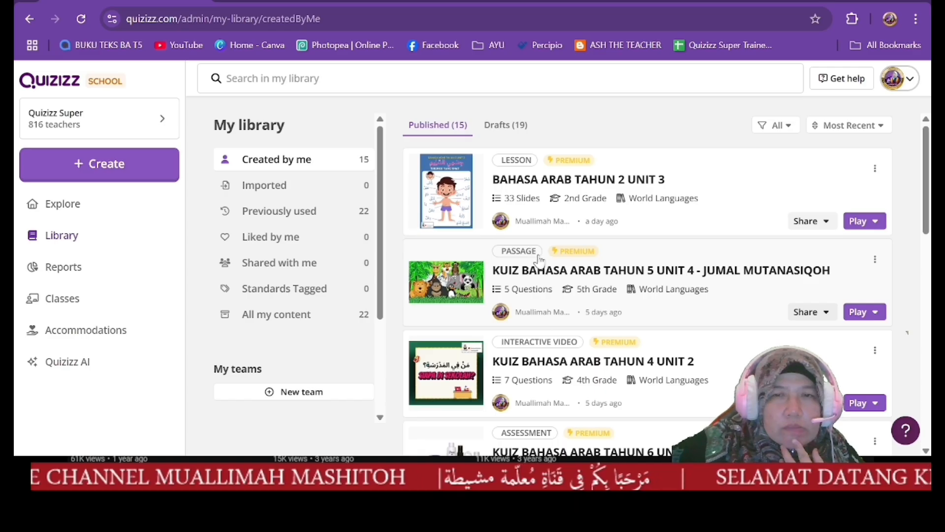
# - Open the 6-question assessment "Bahasa Arab Sekolah Rendah" from the library and go to its question list
pyautogui.scroll(-3, 550, 295)
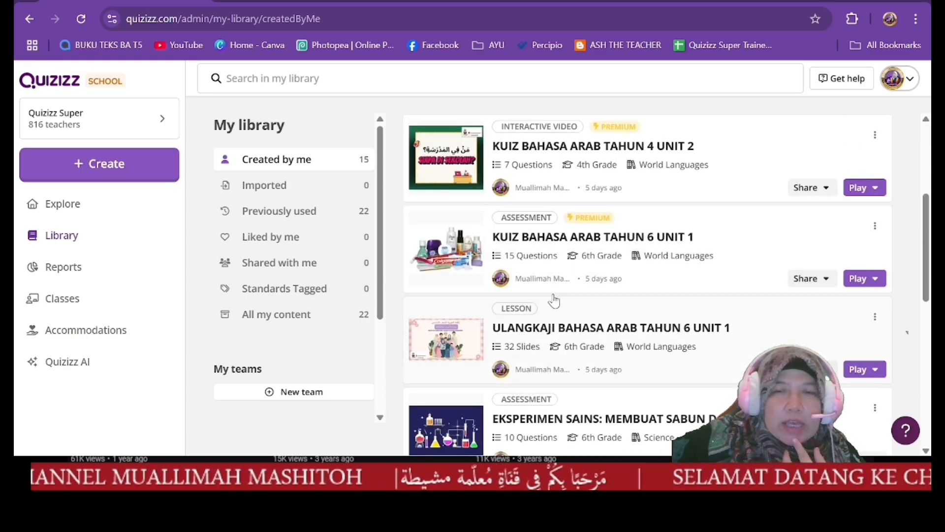
pyautogui.scroll(-8, 554, 301)
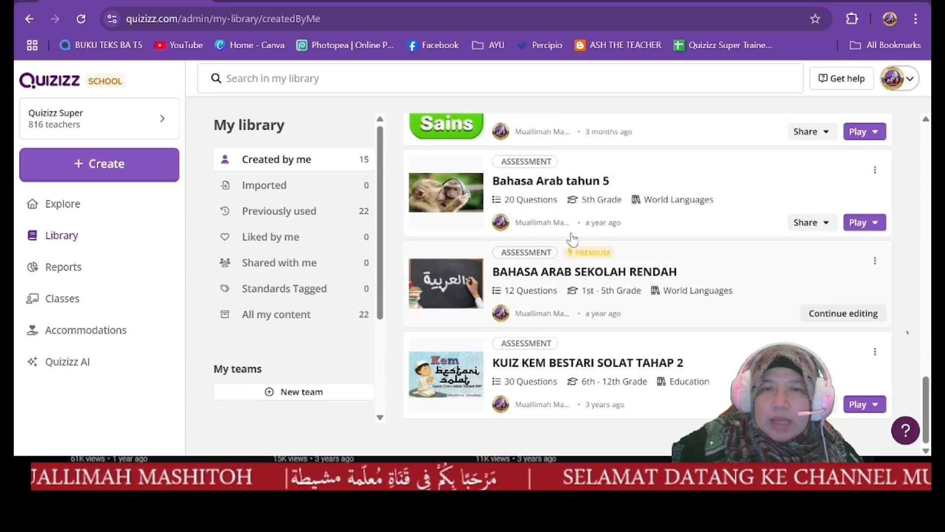
pyautogui.scroll(-1, 573, 217)
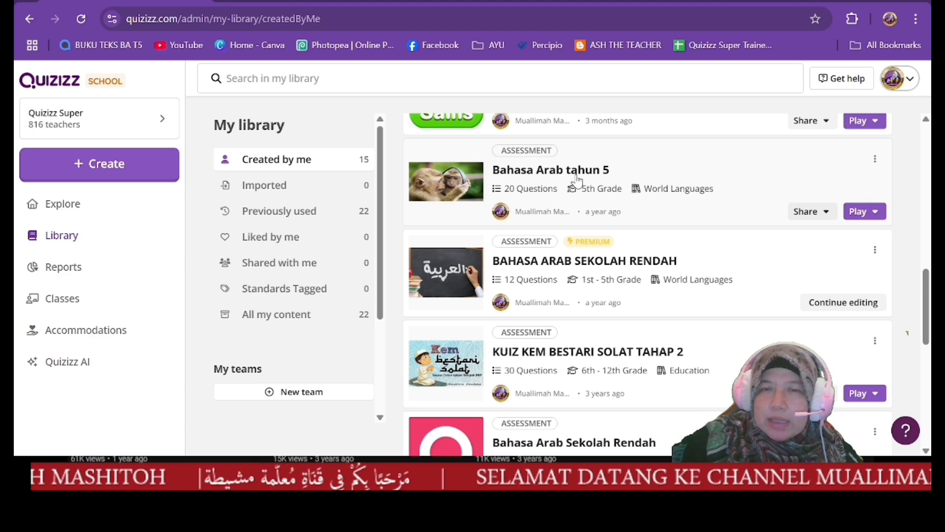
pyautogui.scroll(-3, 565, 320)
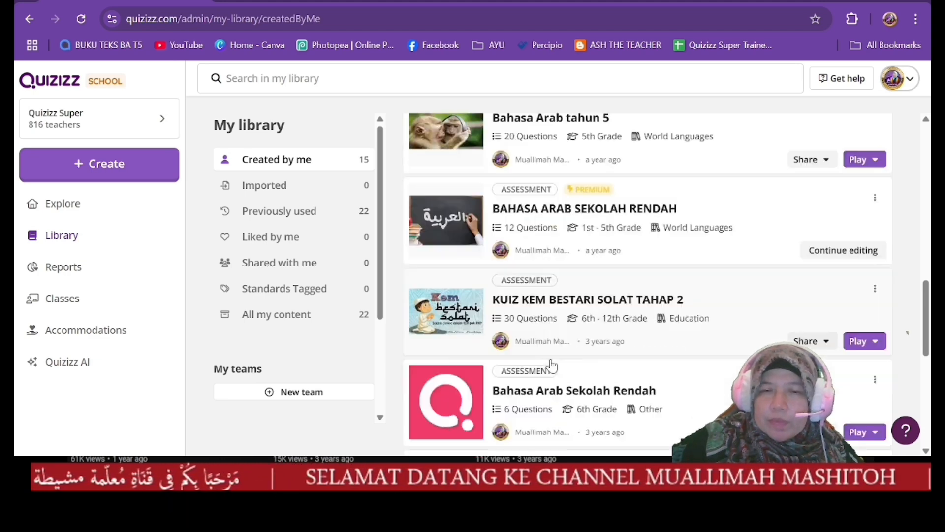
pyautogui.click(577, 309)
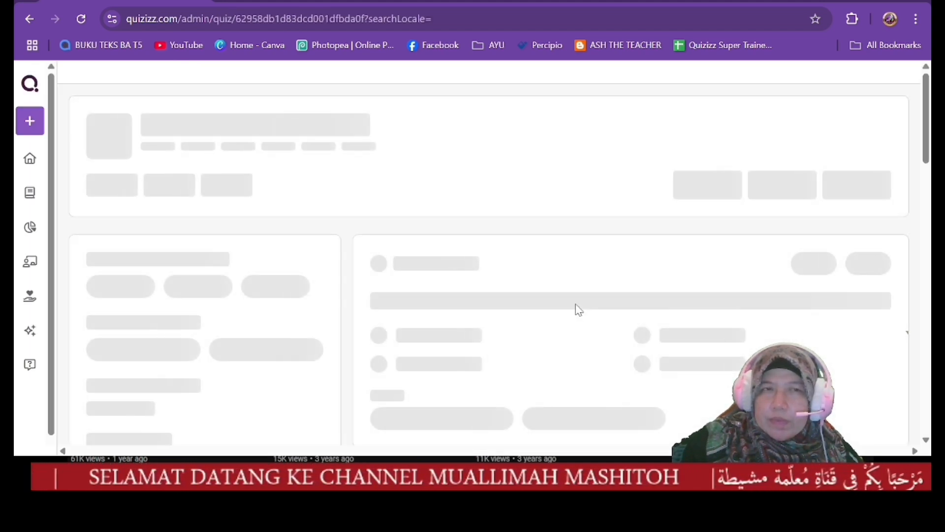
pyautogui.scroll(-3, 566, 306)
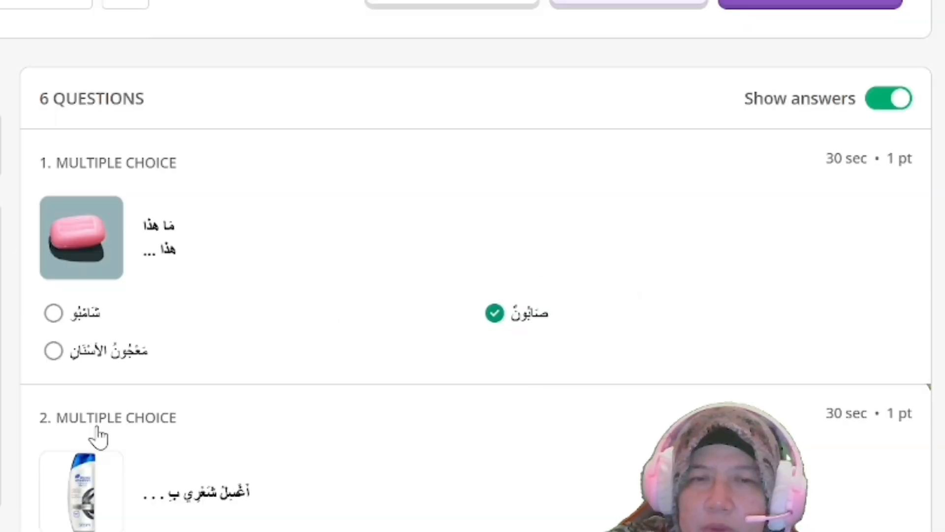
# - Convert question 1, about the pink soap, to a Drag and Drop question with AI and apply the changes
pyautogui.click(799, 169)
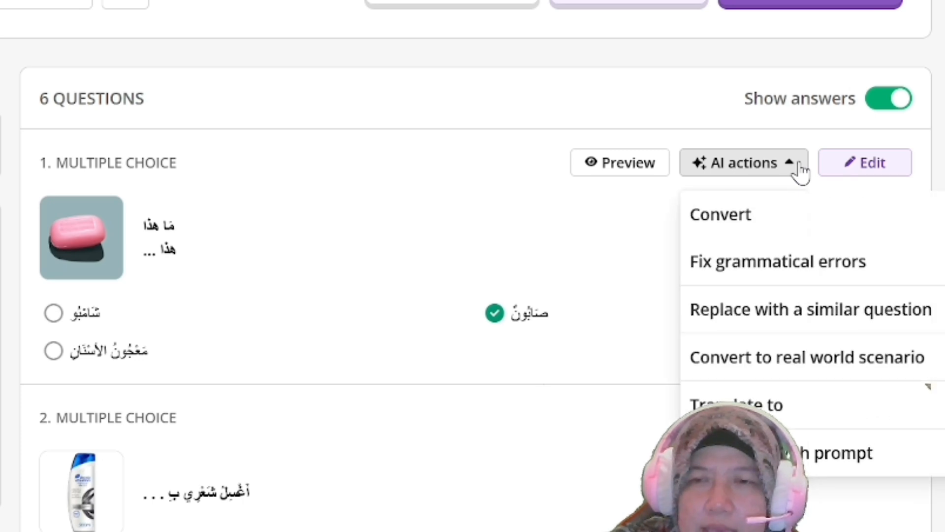
pyautogui.moveTo(738, 225)
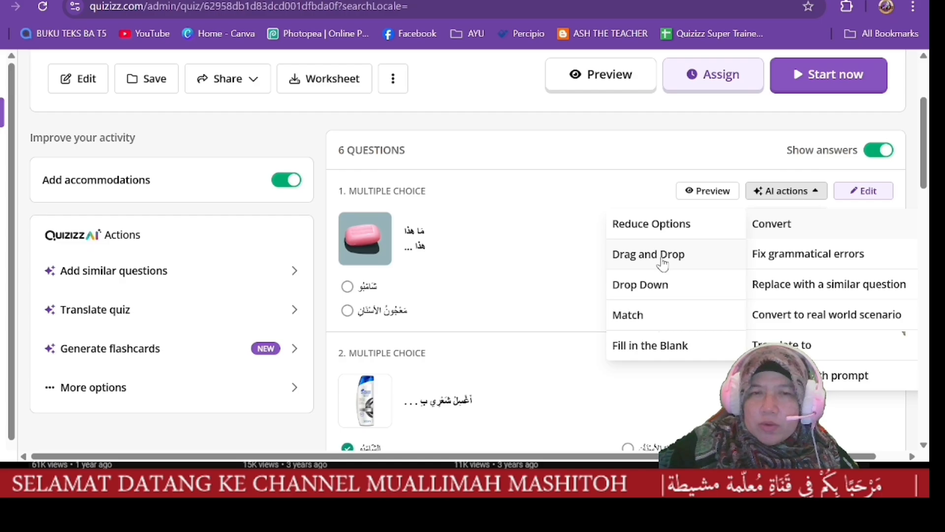
pyautogui.click(574, 270)
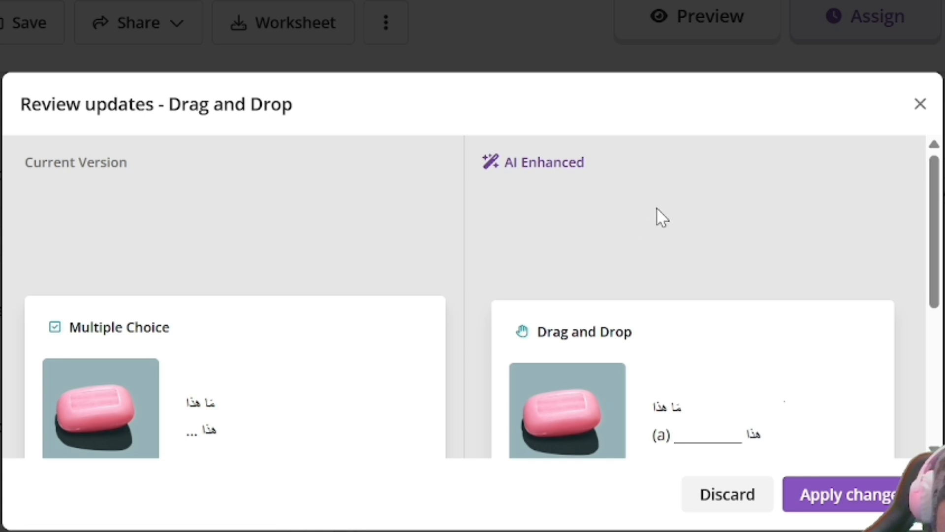
pyautogui.scroll(-5, 592, 308)
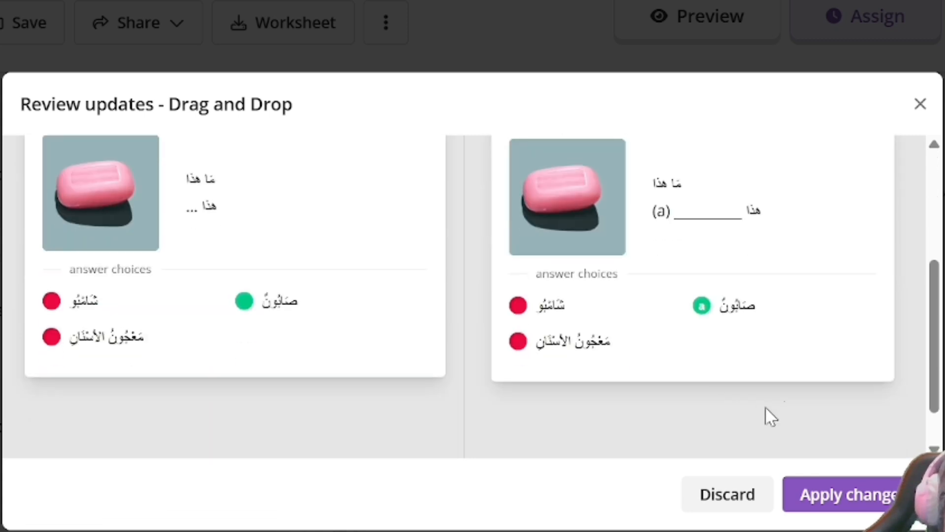
pyautogui.click(835, 497)
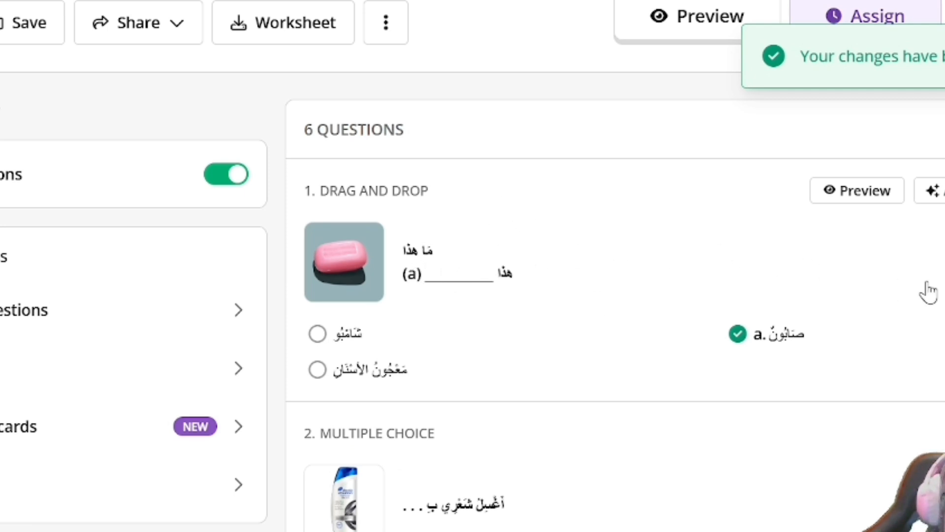
# - Rewrite question 3, about the toothbrush, with the custom AI prompt "make it sound like shakespeare" and apply the changes
pyautogui.click(890, 203)
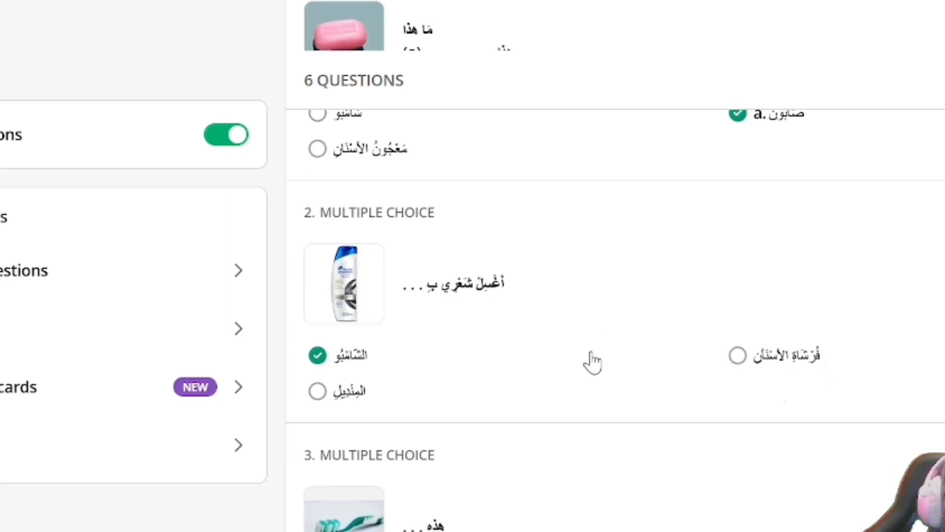
pyautogui.click(777, 164)
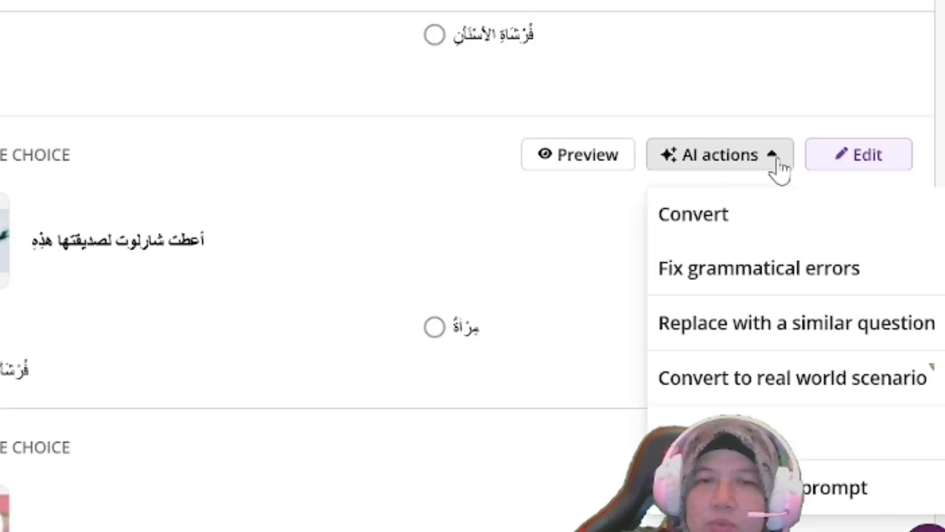
pyautogui.click(834, 487)
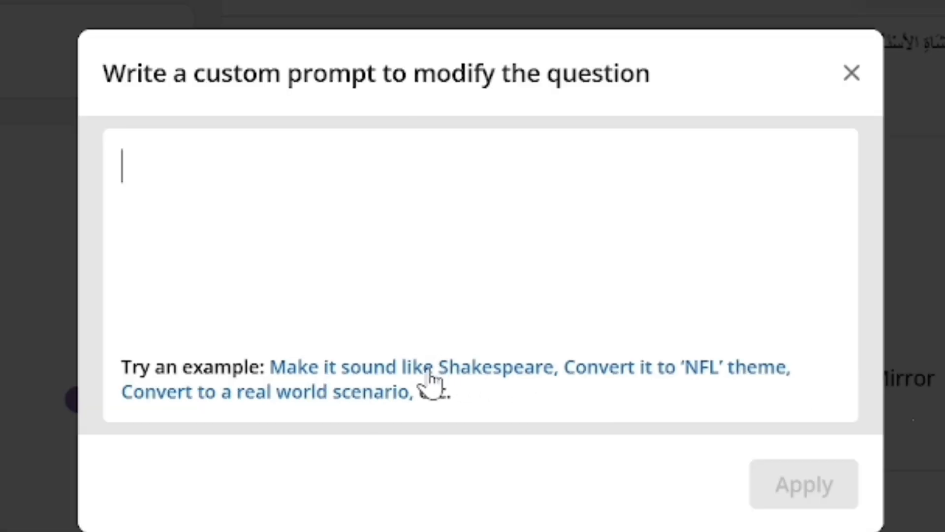
pyautogui.write('ma')
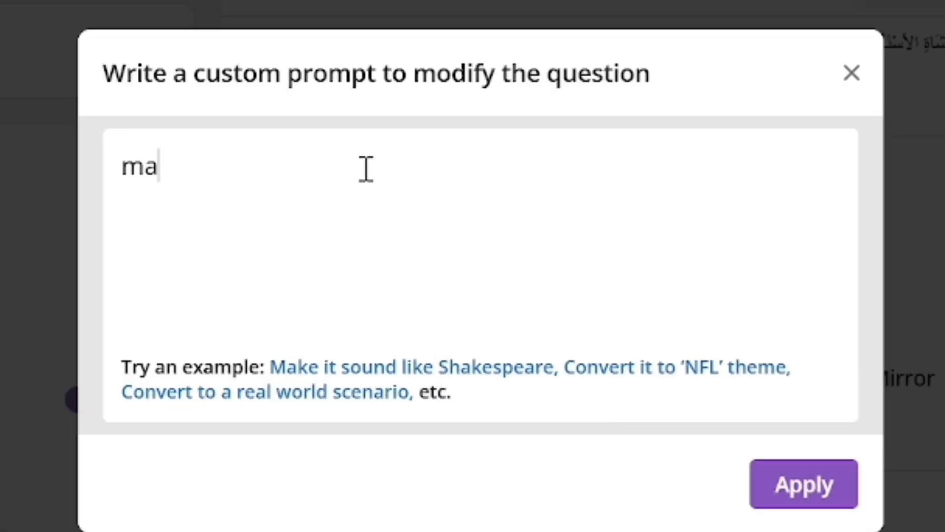
pyautogui.write('ke it s')
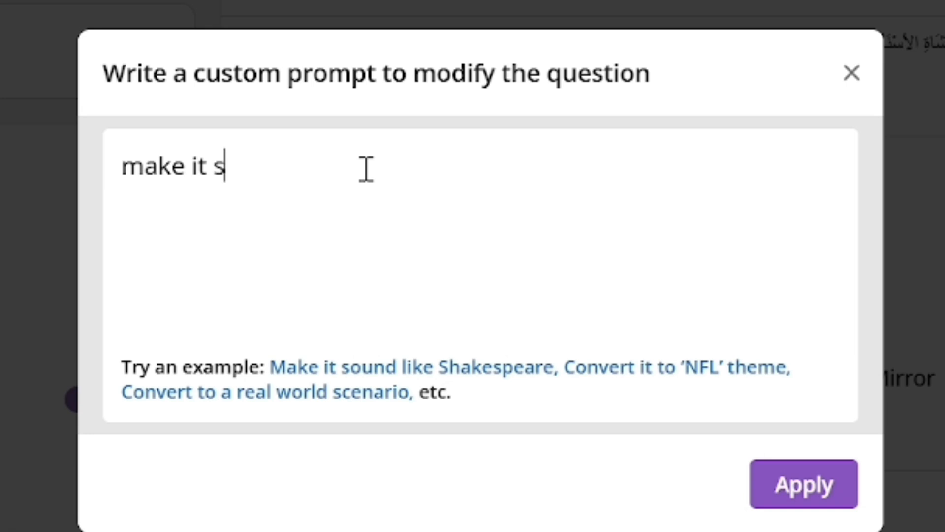
pyautogui.write('ound')
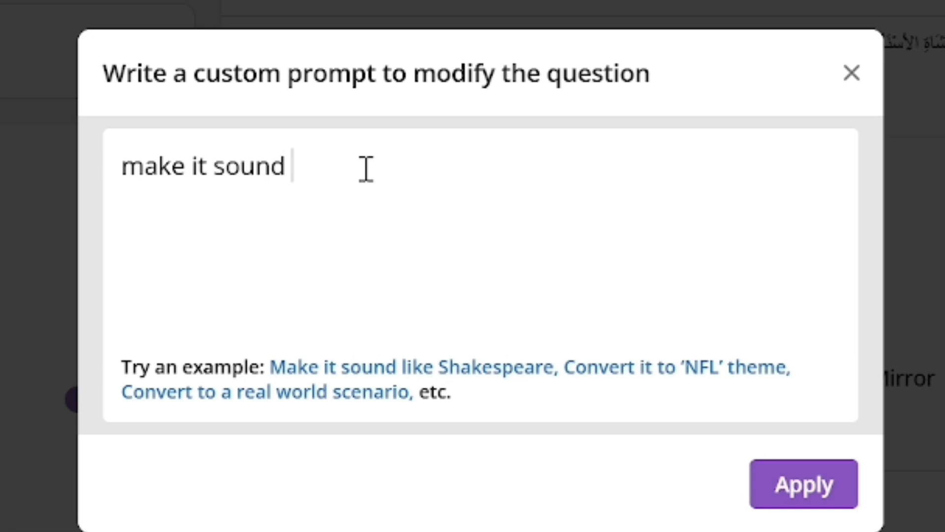
pyautogui.write(' like sha')
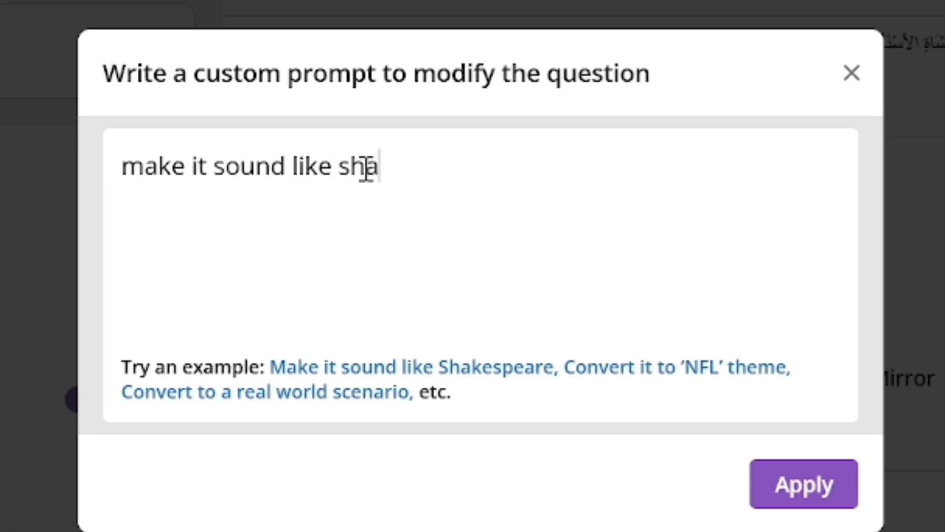
pyautogui.write('kespeare')
pyautogui.press('Return')
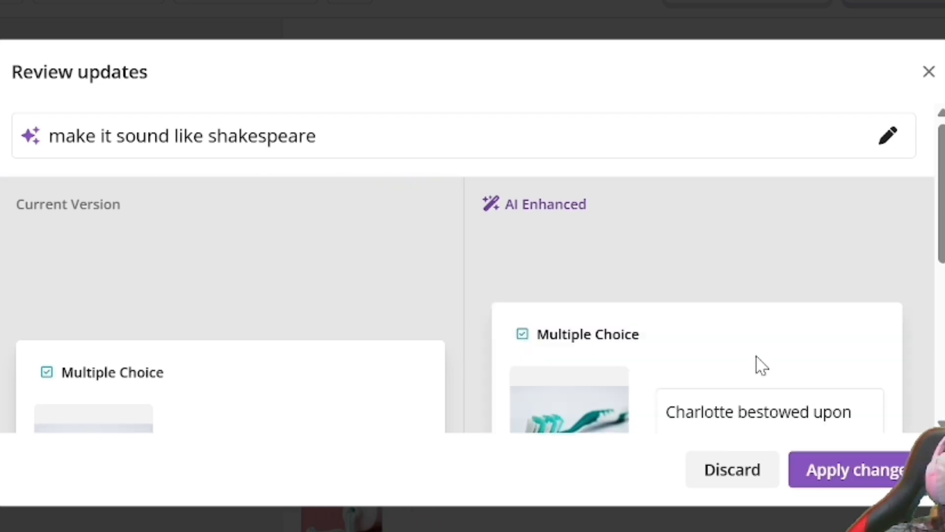
pyautogui.scroll(-2, 761, 364)
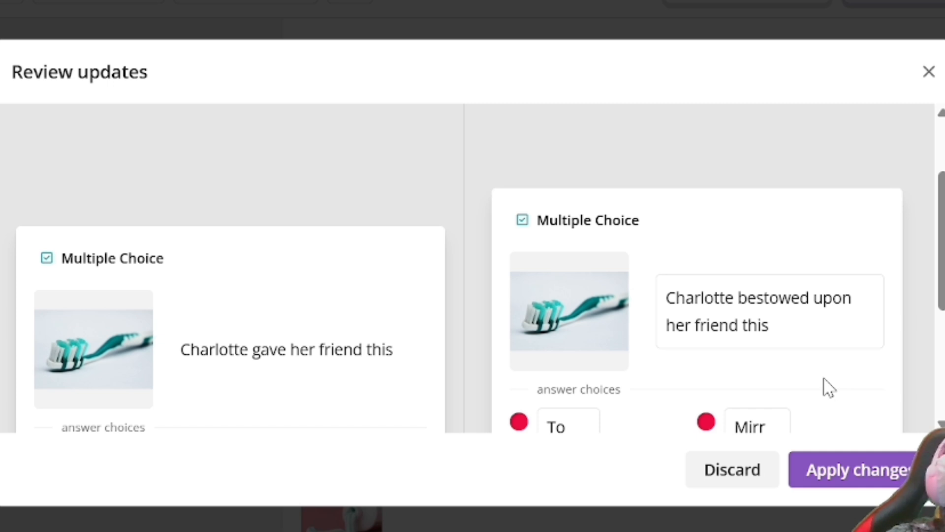
pyautogui.click(864, 480)
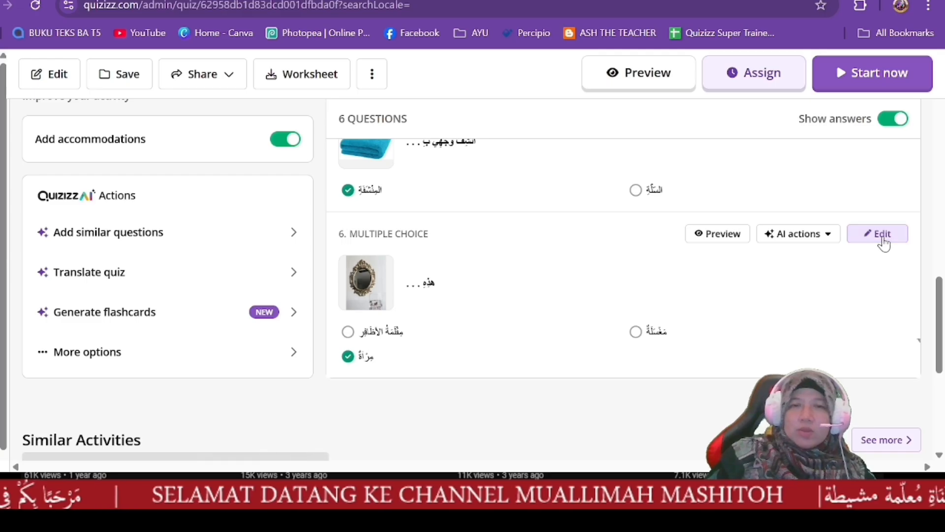
# - Generate flashcards from the quiz questions with AI and save them as a new flashcard set
pyautogui.click(878, 234)
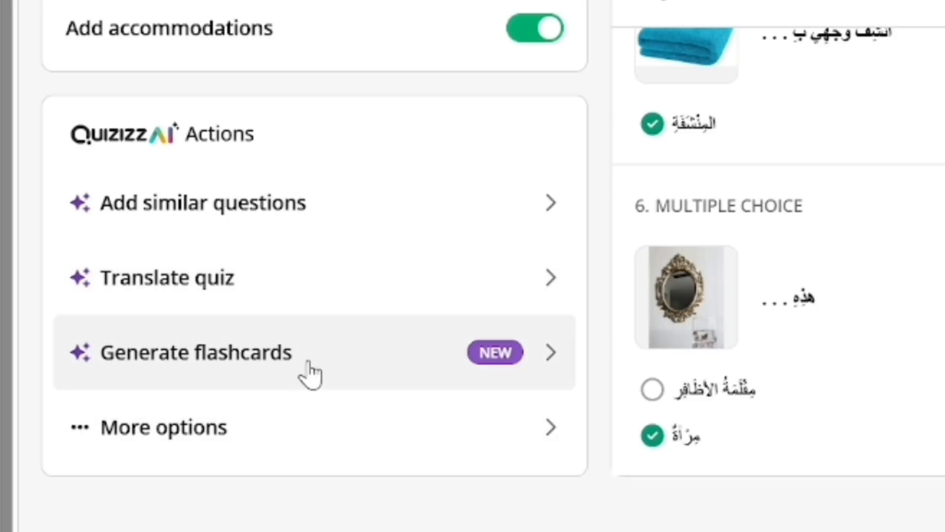
pyautogui.click(310, 367)
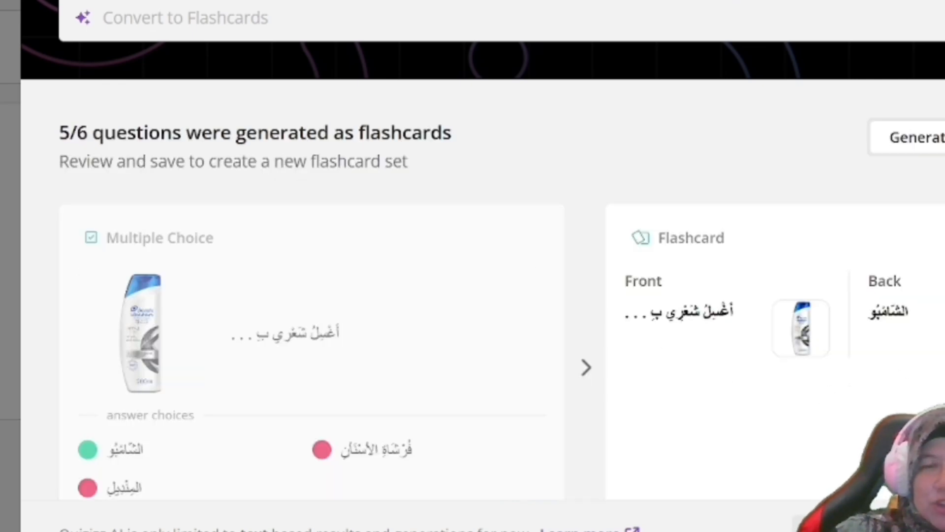
pyautogui.click(886, 450)
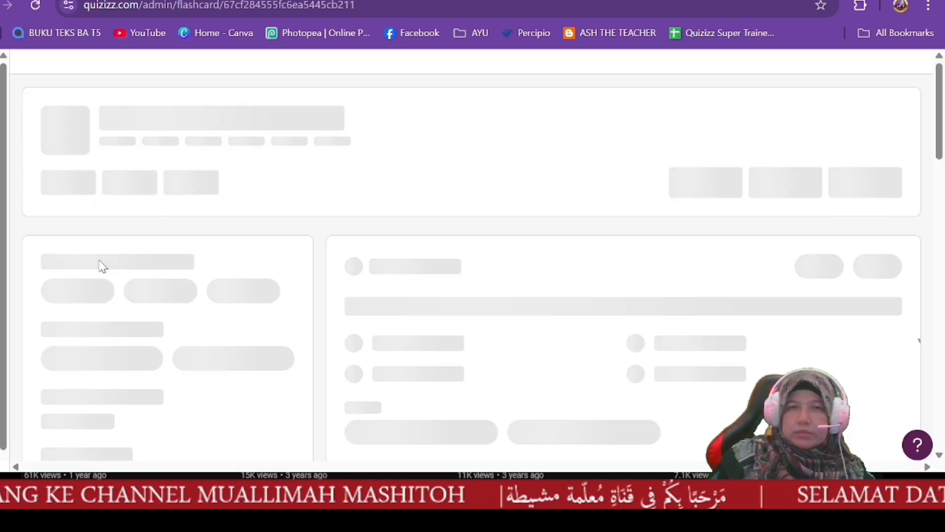
pyautogui.scroll(-3, 482, 193)
pyautogui.scroll(3, 481, 194)
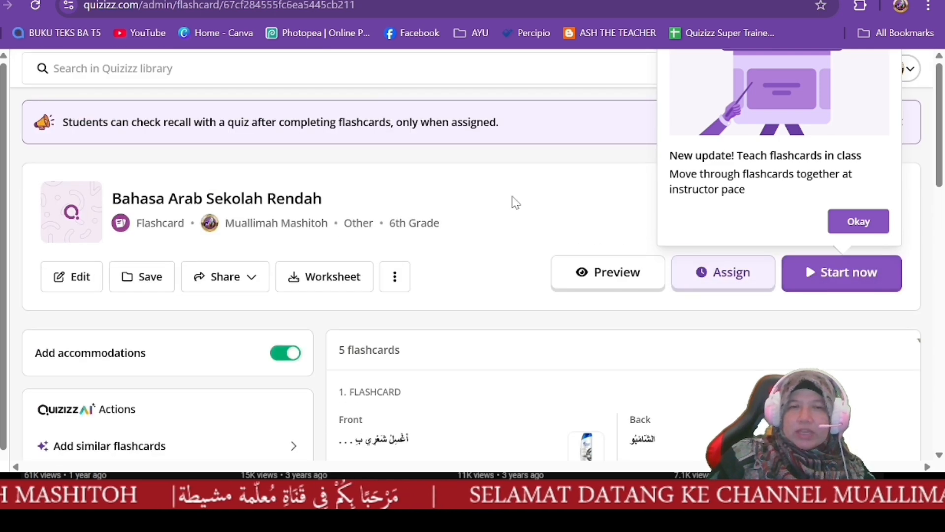
pyautogui.scroll(-3, 510, 200)
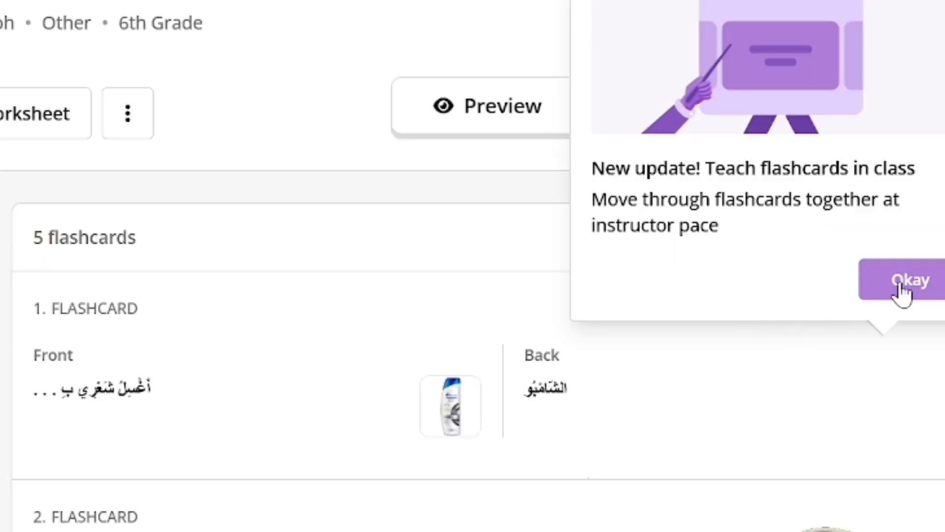
# - Dismiss the flashcard update notice and start the set as a live instructor-paced session, without waiting for more participants
pyautogui.click(901, 290)
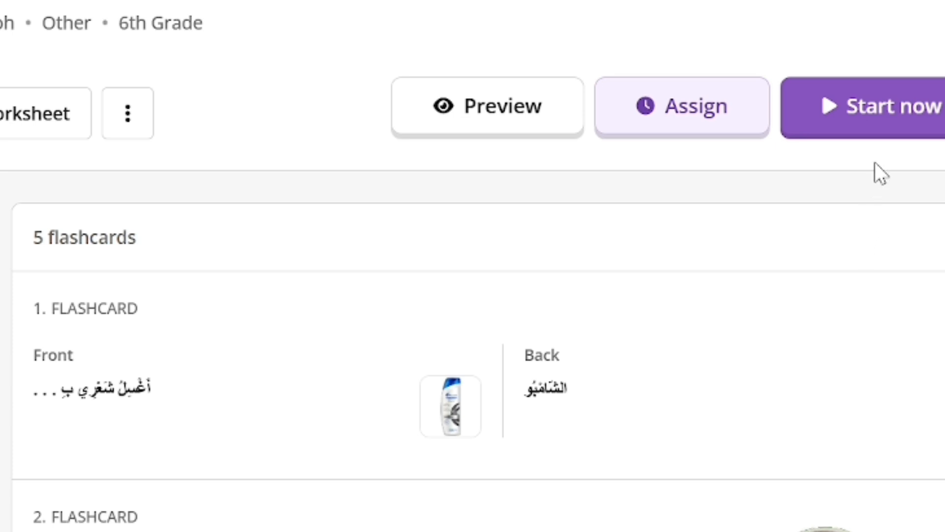
pyautogui.click(892, 109)
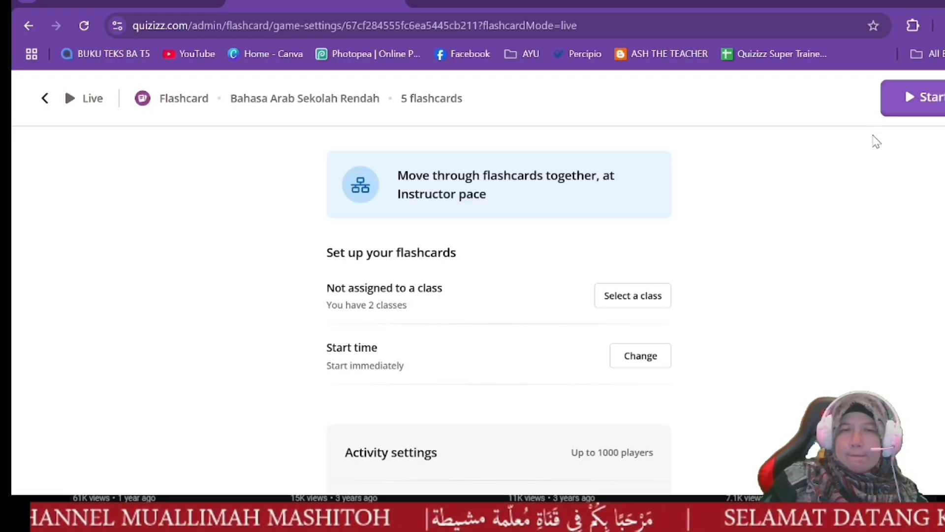
pyautogui.click(913, 97)
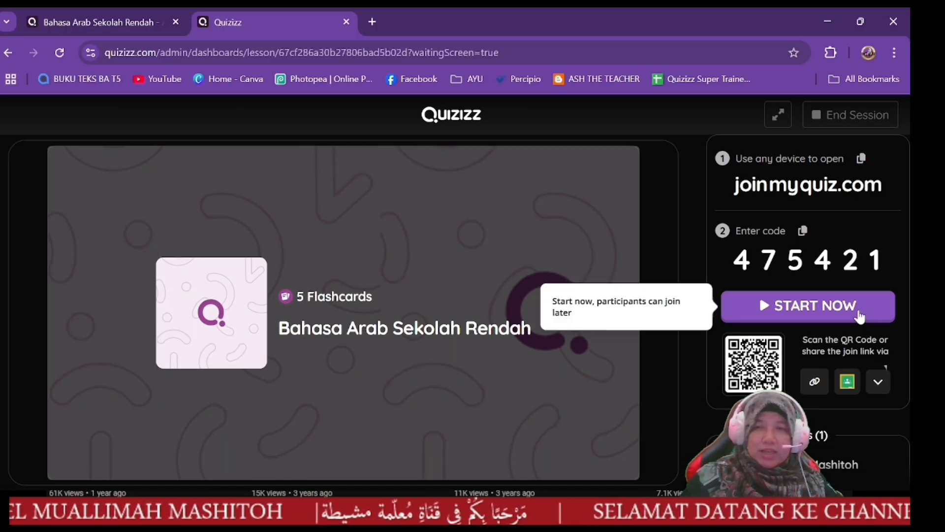
pyautogui.click(859, 315)
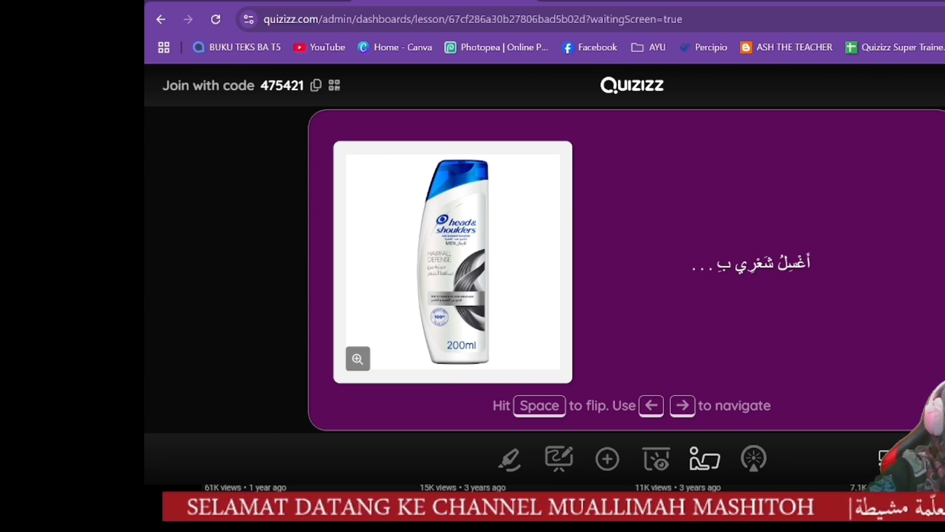
# - Flip the shampoo flashcard between its front and back several times, and advance to the toothbrush flashcard
pyautogui.press('space')
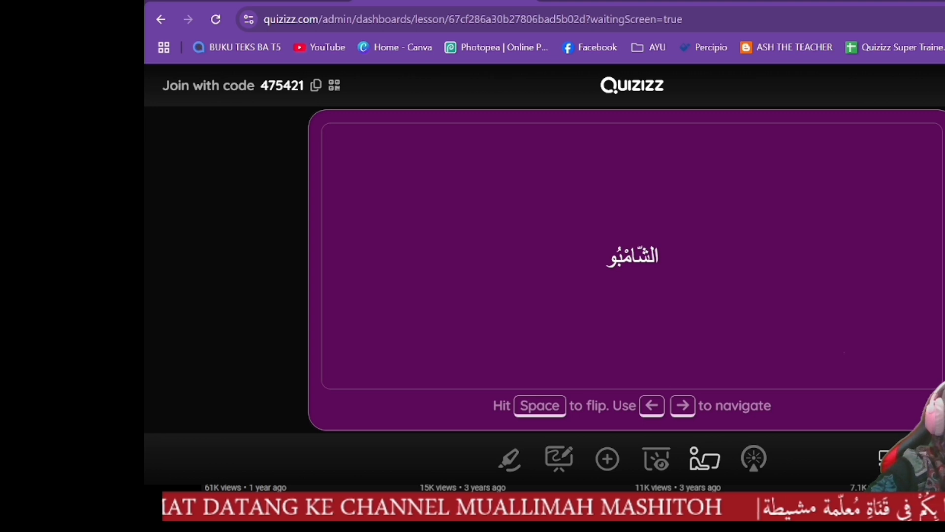
pyautogui.press('space')
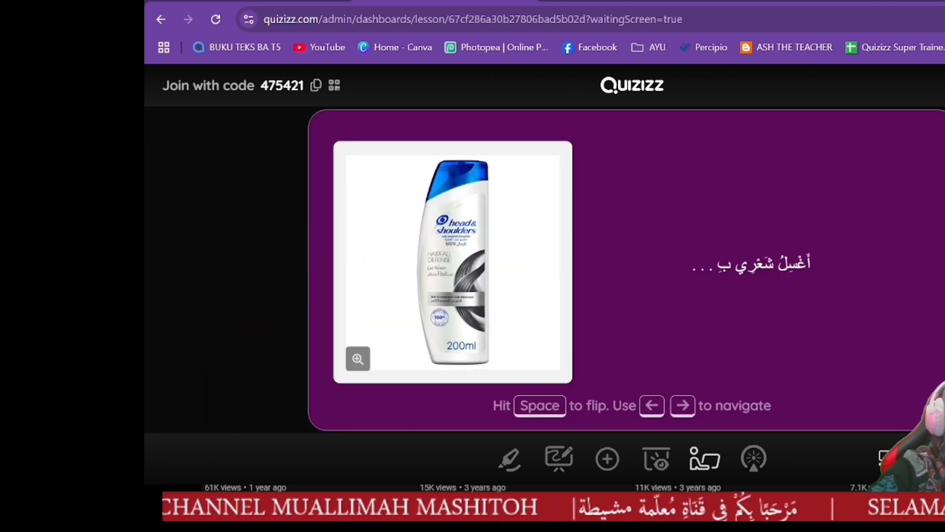
pyautogui.press('space')
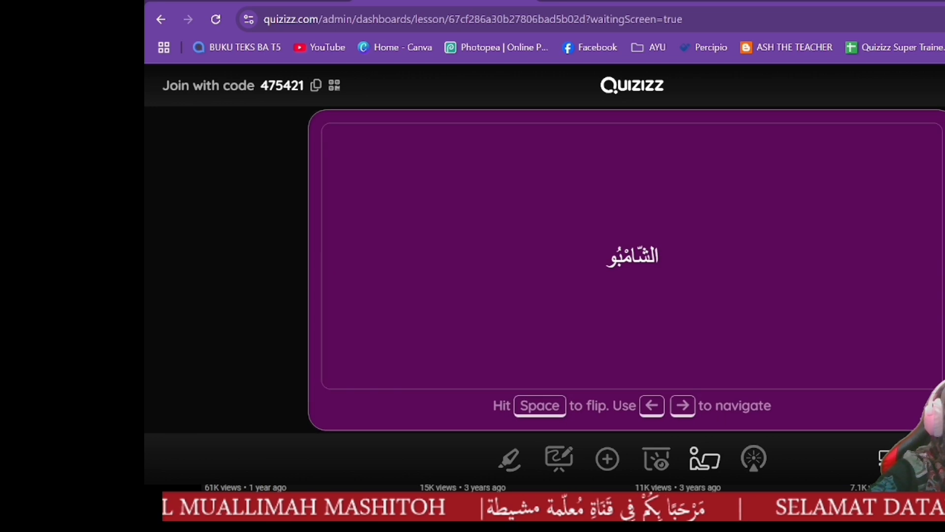
pyautogui.press('space')
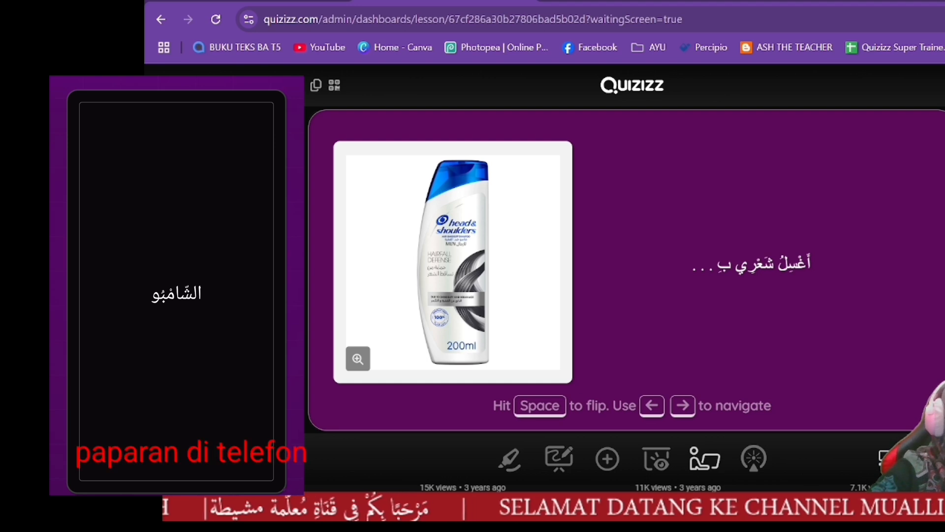
pyautogui.press('space')
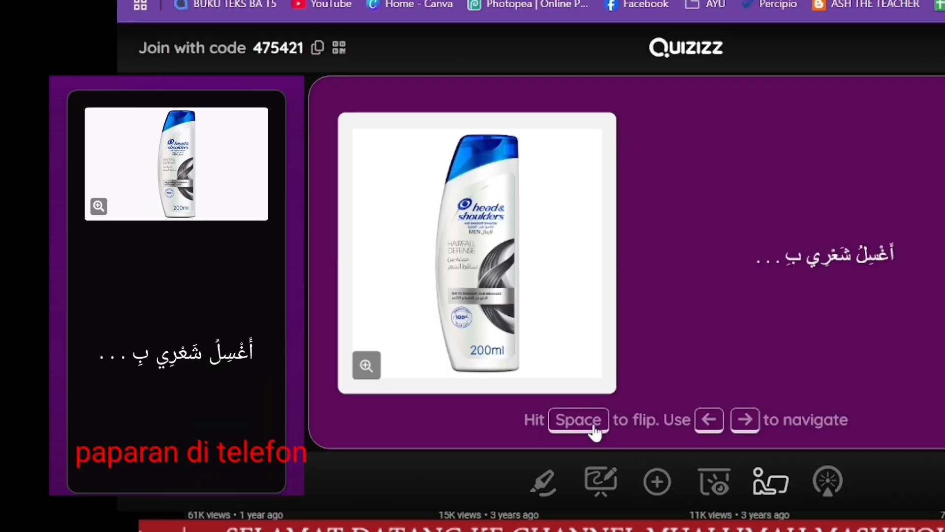
pyautogui.press('space')
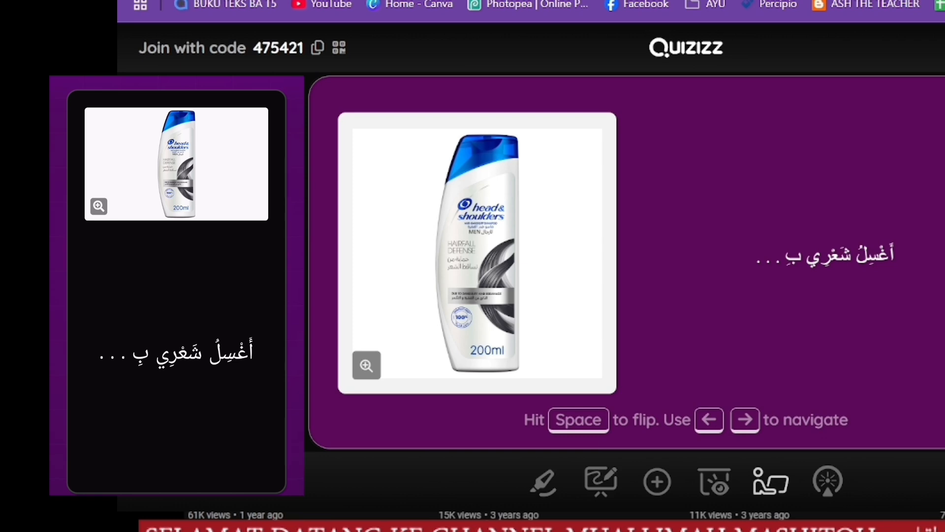
pyautogui.press('Right')
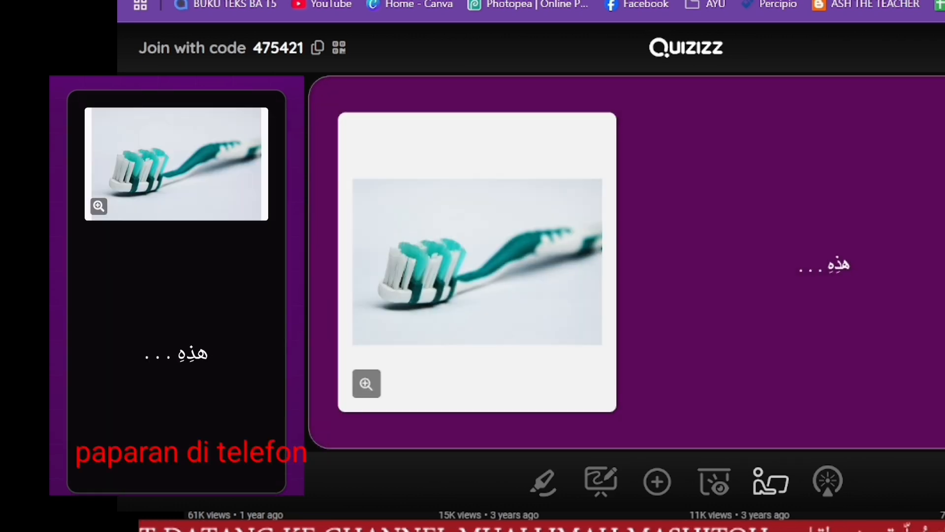